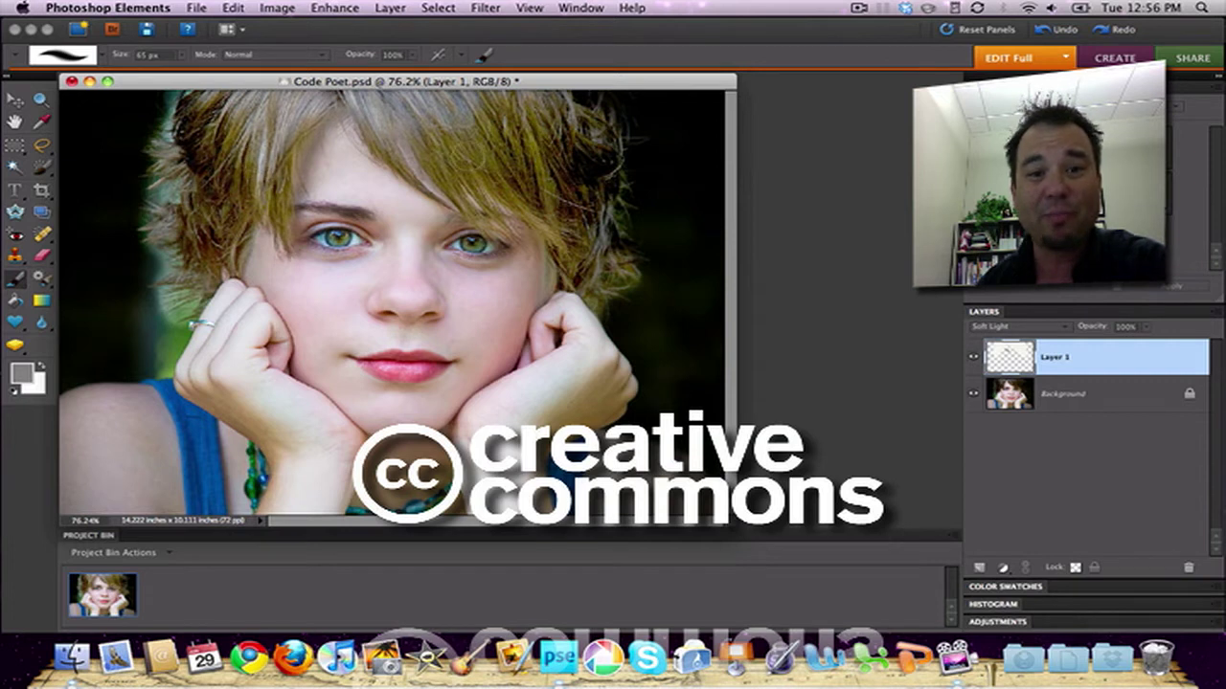
- Hide Layer 1 to reveal the portrait's original dark brown hair
click(972, 361)
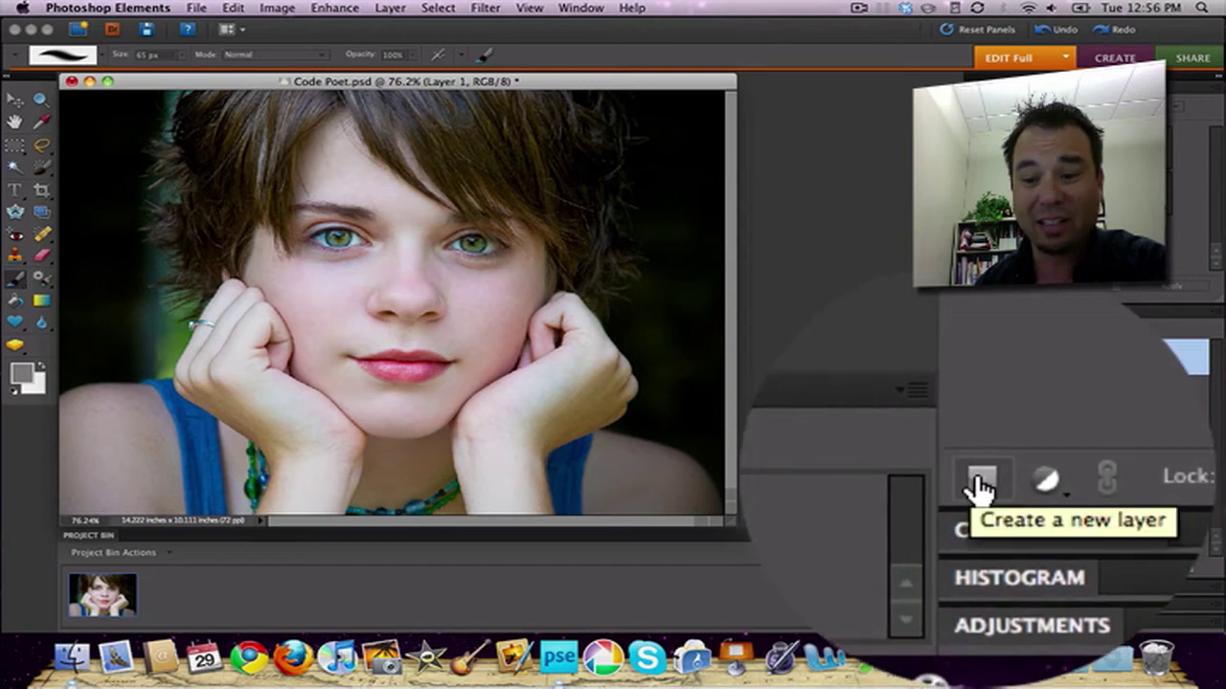
- Create a new empty Layer 2 above the hidden Layer 1
click(979, 567)
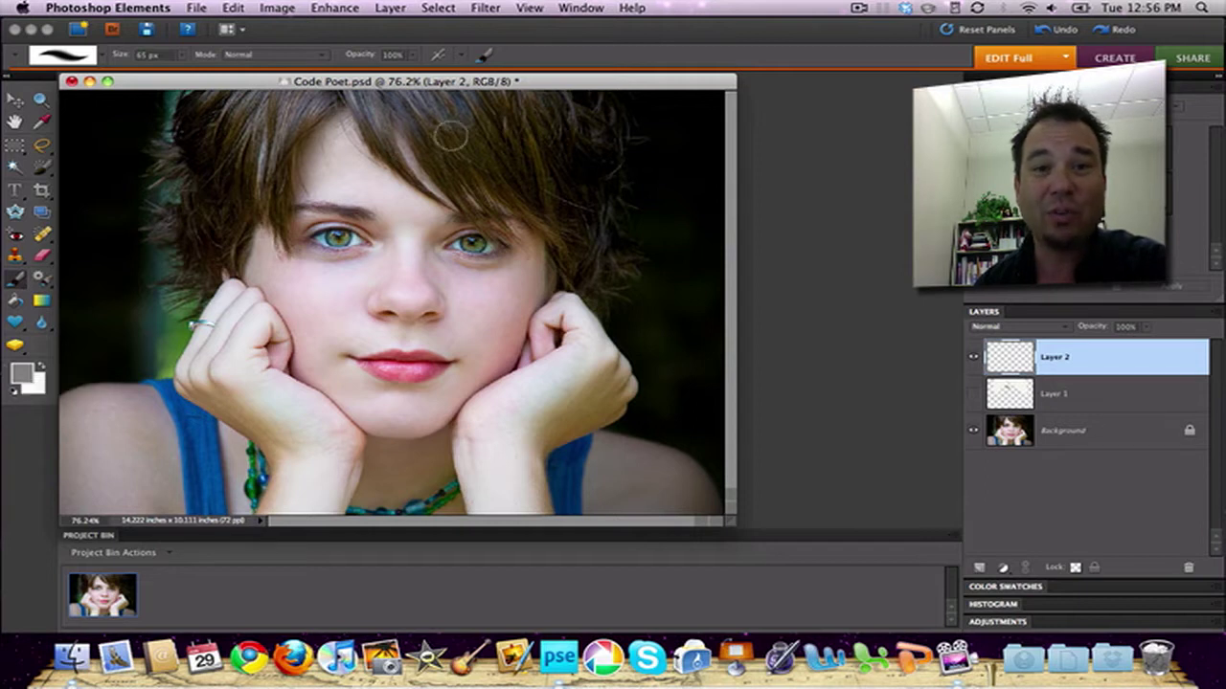
- Show the Color Swatches panel and set 50% Gray as the foreground colour
click(580, 8)
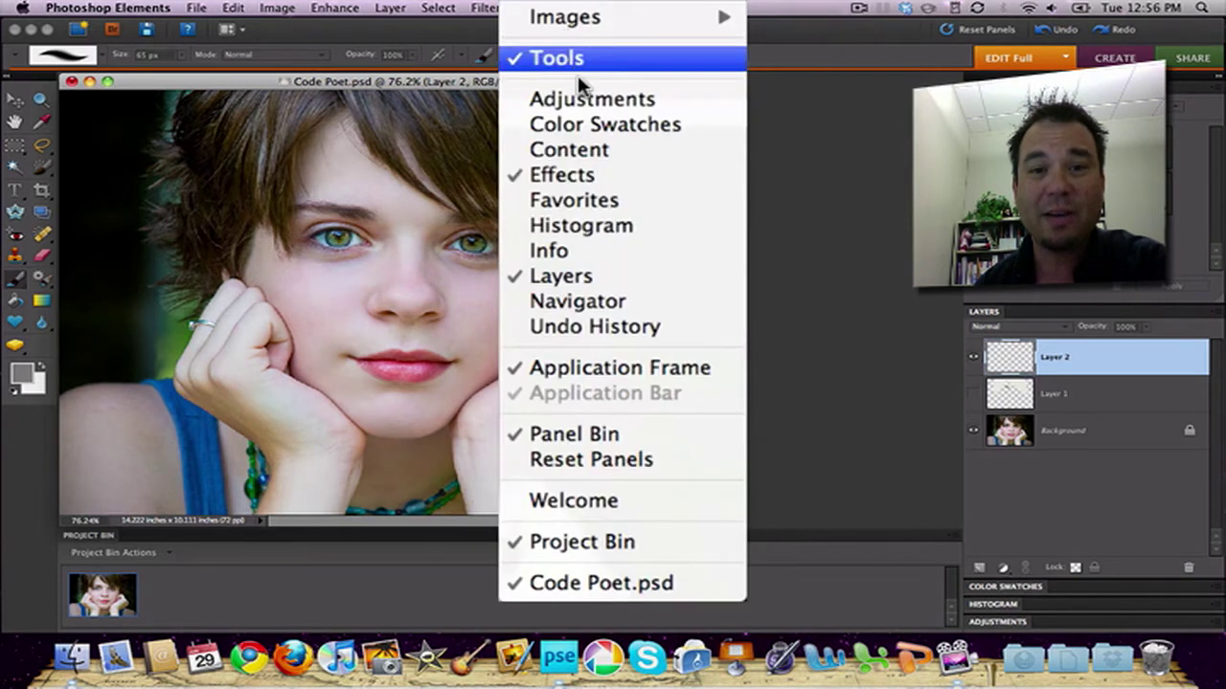
click(598, 131)
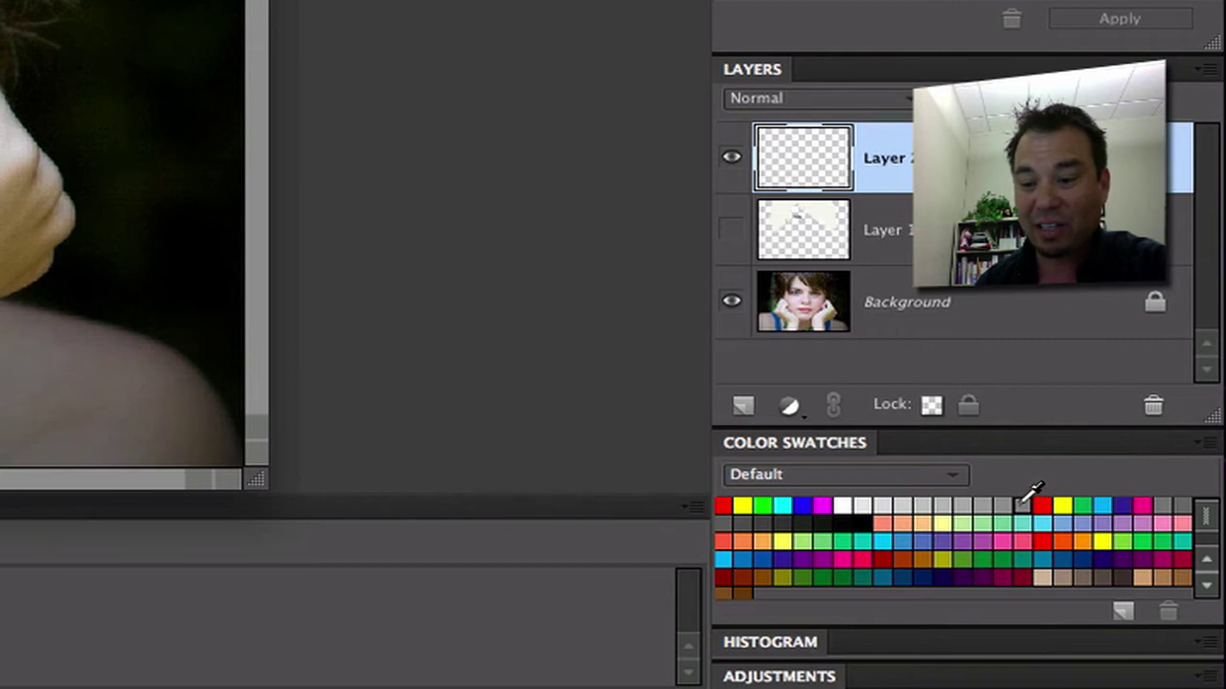
click(1026, 498)
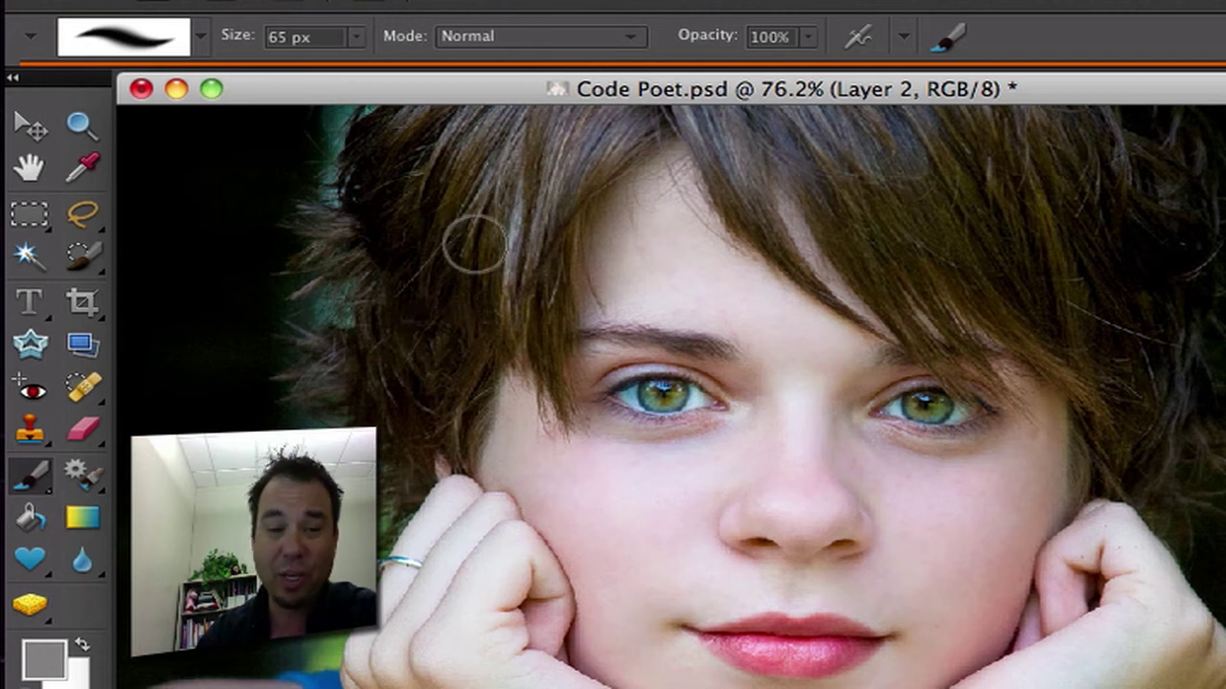
- Reduce the brush size from 65 px to 40 px with the bracket keys
key(bracketleft)
key(bracketright)
key(bracketleft)
key(bracketleft)
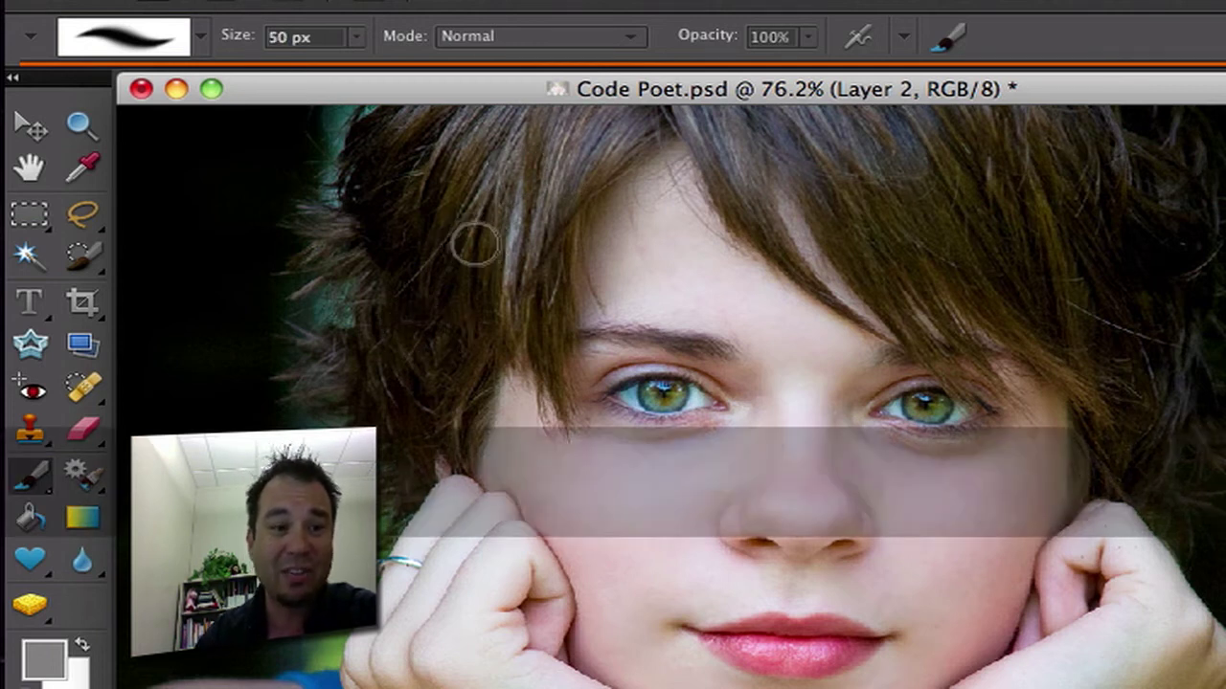
key(bracketleft)
key(bracketright)
key(bracketright)
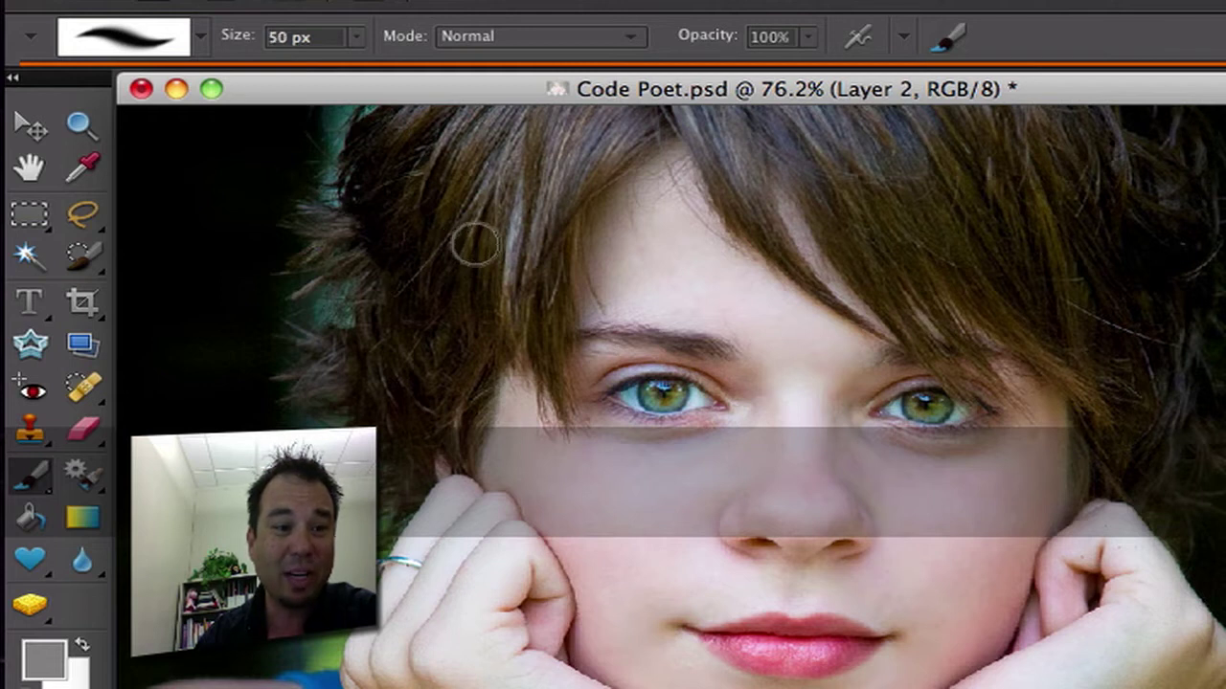
key(bracketleft)
key(bracketleft)
key(bracketleft)
key(bracketright)
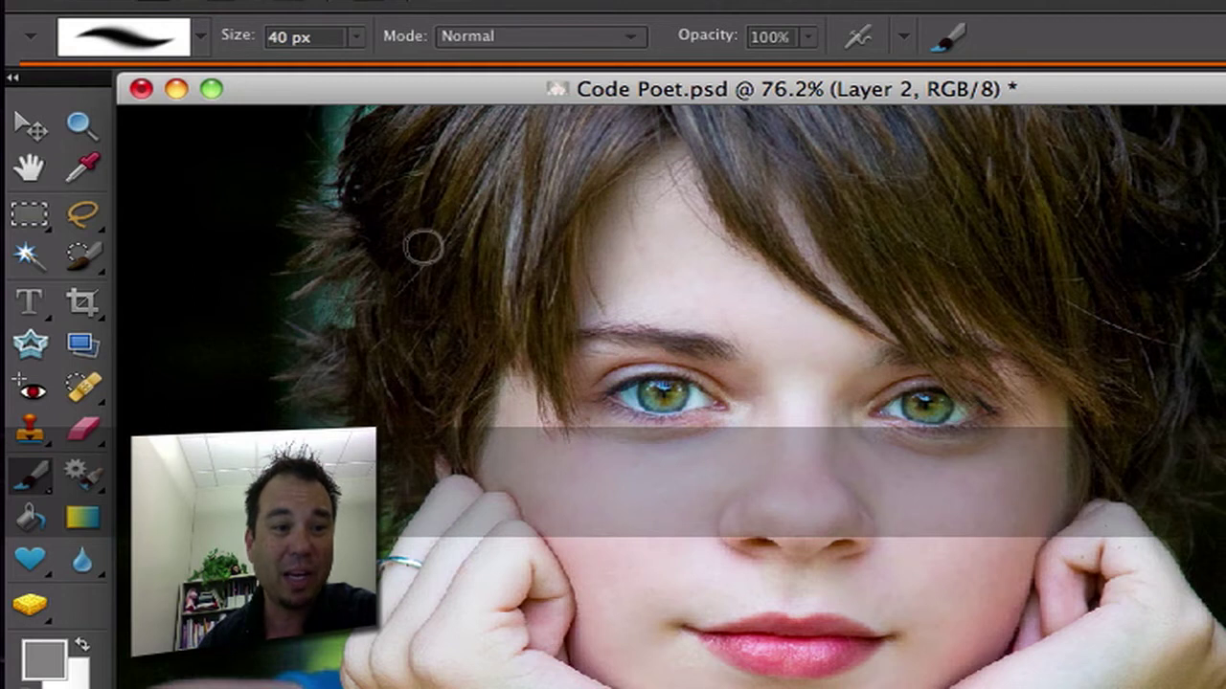
- Paint gray over the hair at upper left, above the forehead and on the right side
mouse_move(358, 235)
mouse_down()
mouse_move(392, 230)
mouse_move(359, 195)
mouse_move(404, 140)
mouse_move(382, 173)
mouse_move(376, 137)
mouse_move(372, 161)
mouse_move(429, 112)
mouse_move(404, 204)
mouse_move(520, 107)
mouse_move(401, 230)
mouse_move(480, 117)
mouse_move(412, 179)
mouse_move(581, 88)
mouse_move(513, 203)
mouse_move(574, 136)
mouse_move(593, 138)
mouse_move(465, 267)
mouse_move(548, 155)
mouse_move(405, 365)
mouse_move(402, 313)
mouse_move(381, 296)
mouse_move(352, 308)
mouse_move(380, 302)
mouse_move(412, 451)
mouse_move(471, 345)
mouse_move(428, 406)
mouse_move(478, 306)
mouse_move(534, 230)
mouse_move(536, 271)
mouse_move(560, 286)
mouse_move(554, 355)
mouse_move(507, 297)
mouse_up()
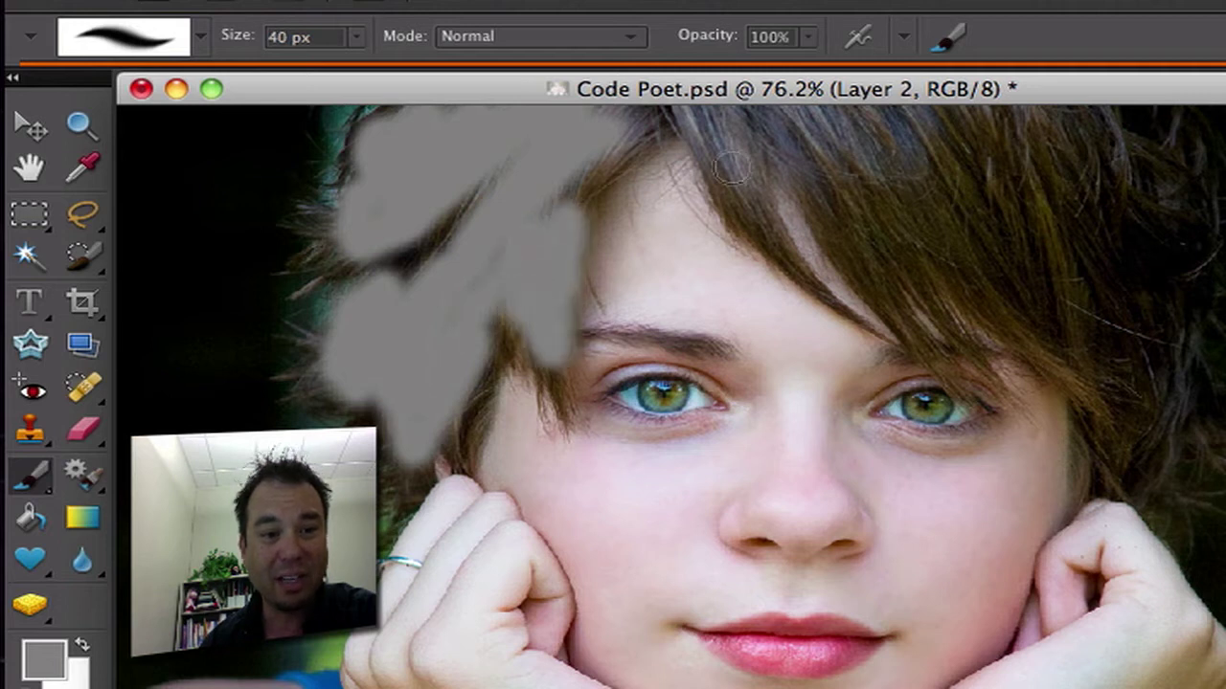
drag(713, 134, 766, 216)
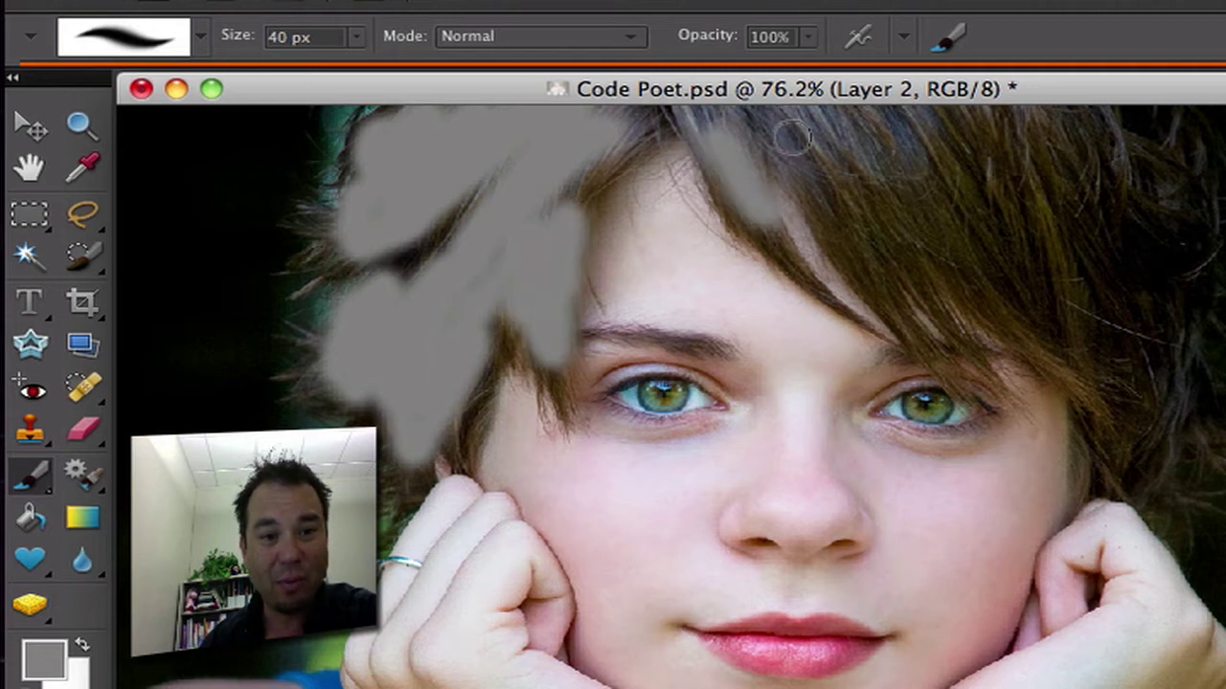
mouse_move(791, 139)
mouse_down()
mouse_move(901, 211)
mouse_move(887, 182)
mouse_move(901, 147)
mouse_move(1011, 139)
mouse_move(1031, 109)
mouse_move(1073, 97)
mouse_move(1125, 193)
mouse_move(1150, 335)
mouse_move(1121, 417)
mouse_move(985, 313)
mouse_move(915, 234)
mouse_move(880, 218)
mouse_move(919, 319)
mouse_move(877, 276)
mouse_move(857, 242)
mouse_move(973, 378)
mouse_move(828, 179)
mouse_move(830, 218)
mouse_move(829, 203)
mouse_move(740, 211)
mouse_move(819, 304)
mouse_move(864, 328)
mouse_move(822, 227)
mouse_move(855, 179)
mouse_move(819, 135)
mouse_move(979, 189)
mouse_move(1060, 273)
mouse_move(968, 219)
mouse_move(967, 247)
mouse_move(1035, 254)
mouse_move(1069, 280)
mouse_move(1096, 206)
mouse_move(1116, 219)
mouse_move(1171, 345)
mouse_move(1141, 474)
mouse_move(1122, 419)
mouse_move(1187, 346)
mouse_move(1182, 246)
mouse_move(1153, 158)
mouse_up()
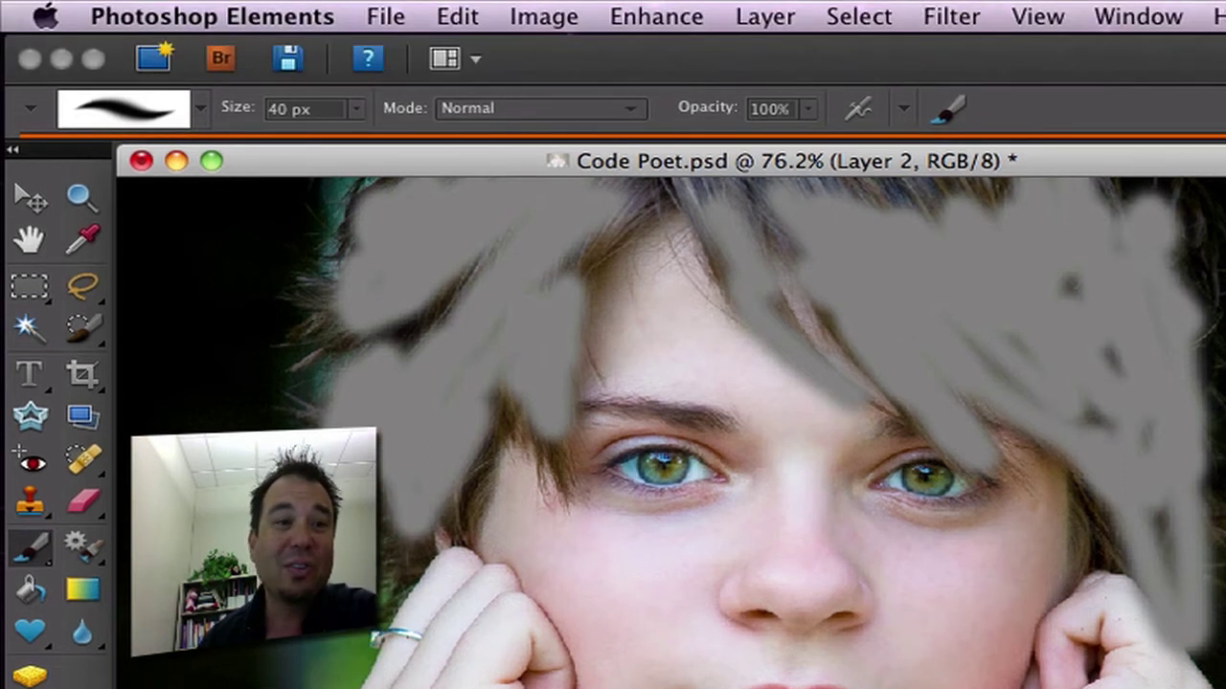
- Open Enhance > Adjust Color > Adjust Hue/Saturation for Layer 2
click(657, 16)
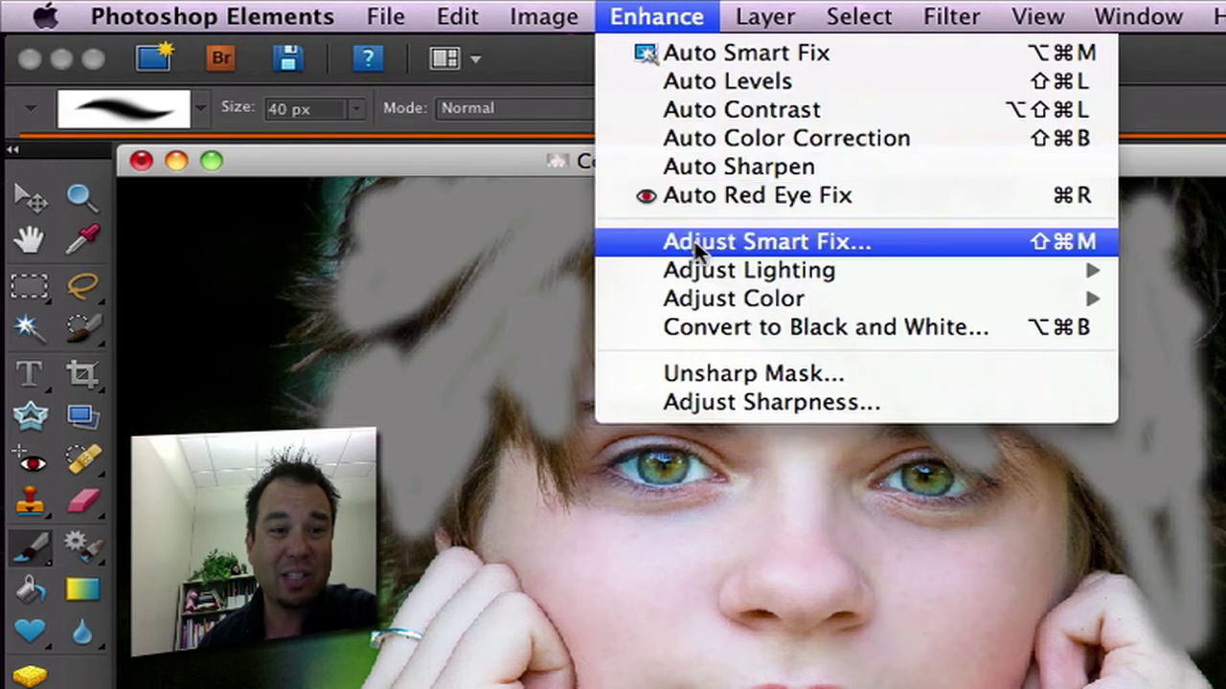
mouse_move(691, 278)
mouse_move(561, 296)
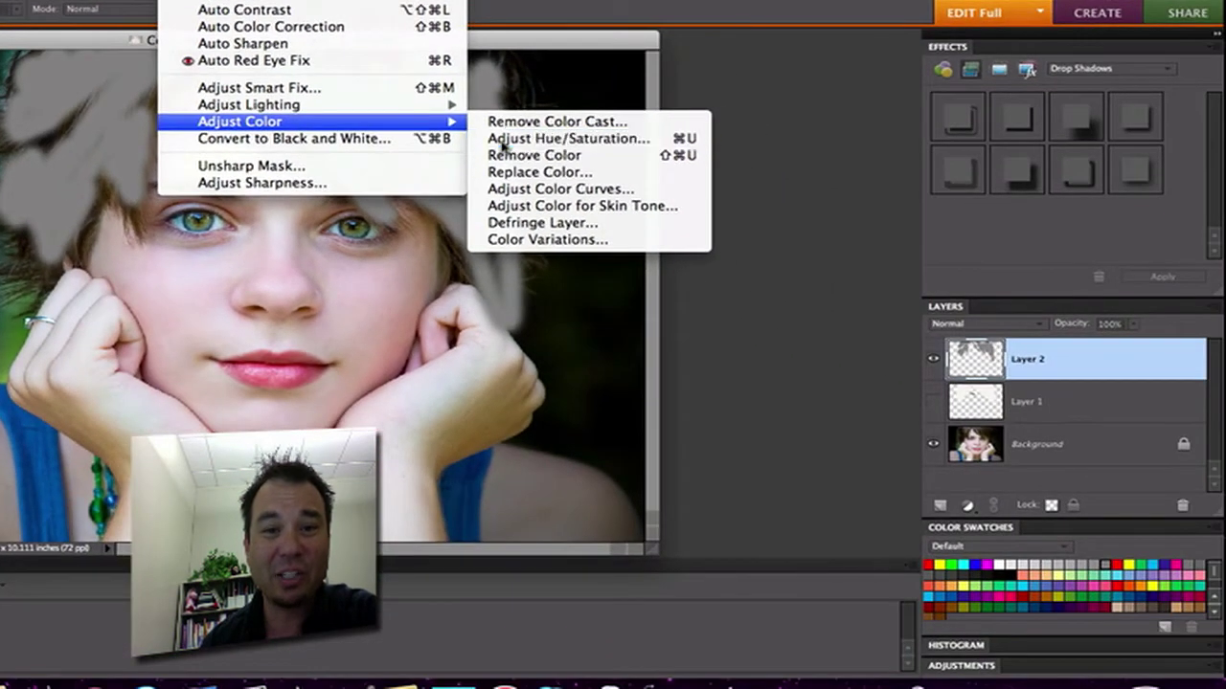
click(978, 330)
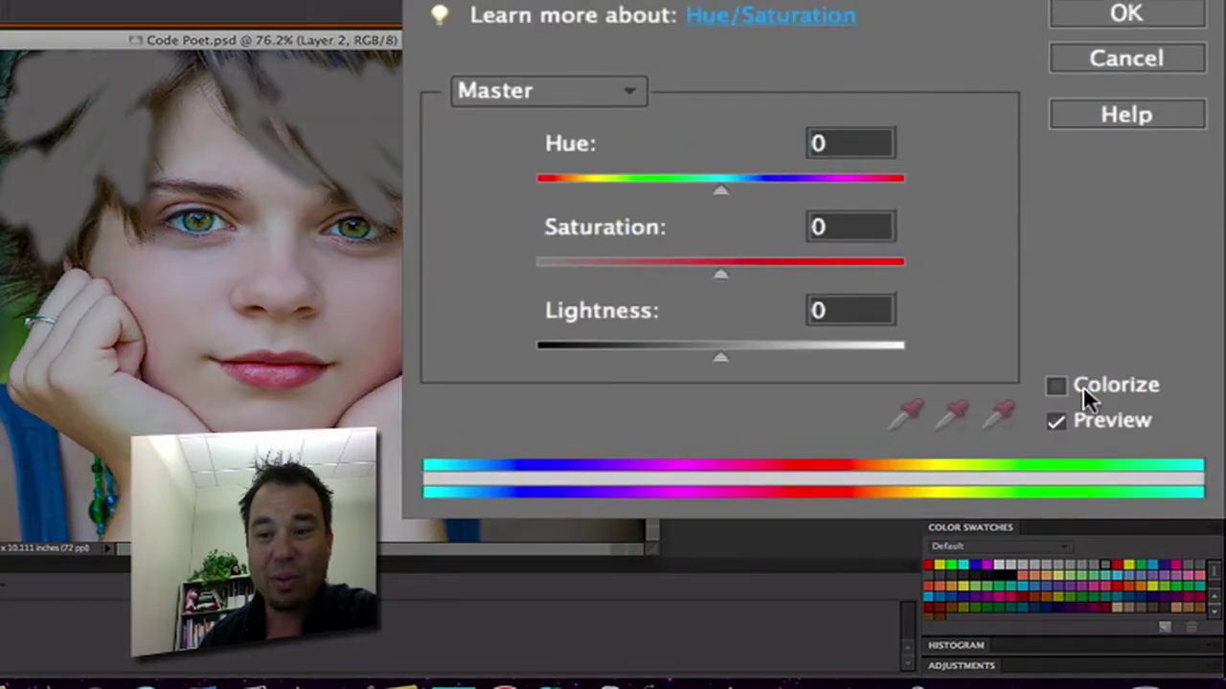
- Colorize the gray paint with Hue 52, Saturation 41, Lightness +29 and apply
click(1054, 387)
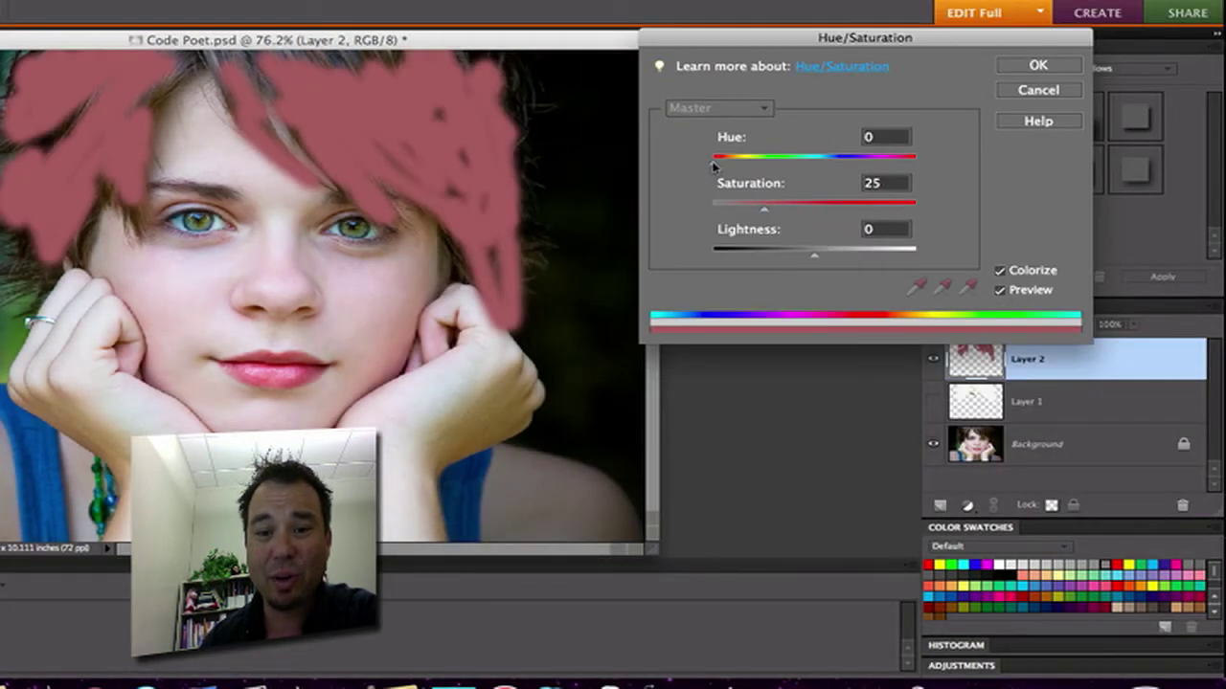
mouse_move(713, 167)
mouse_down()
mouse_move(763, 166)
mouse_move(735, 169)
mouse_up()
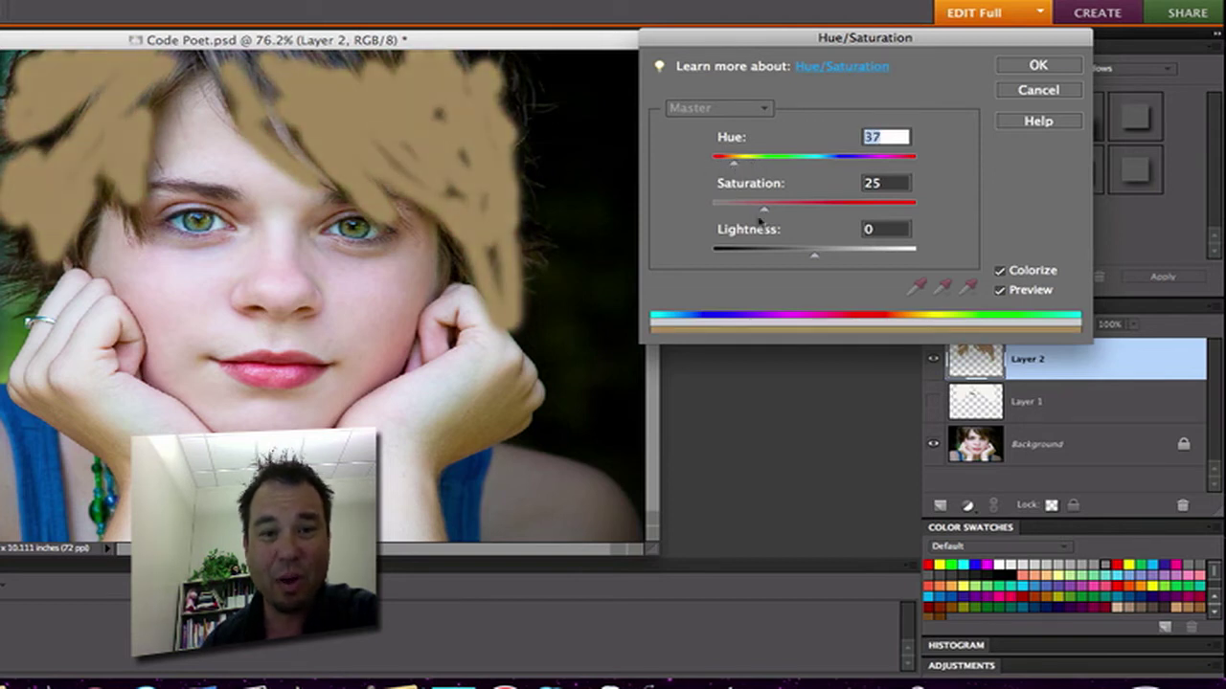
drag(735, 167, 744, 169)
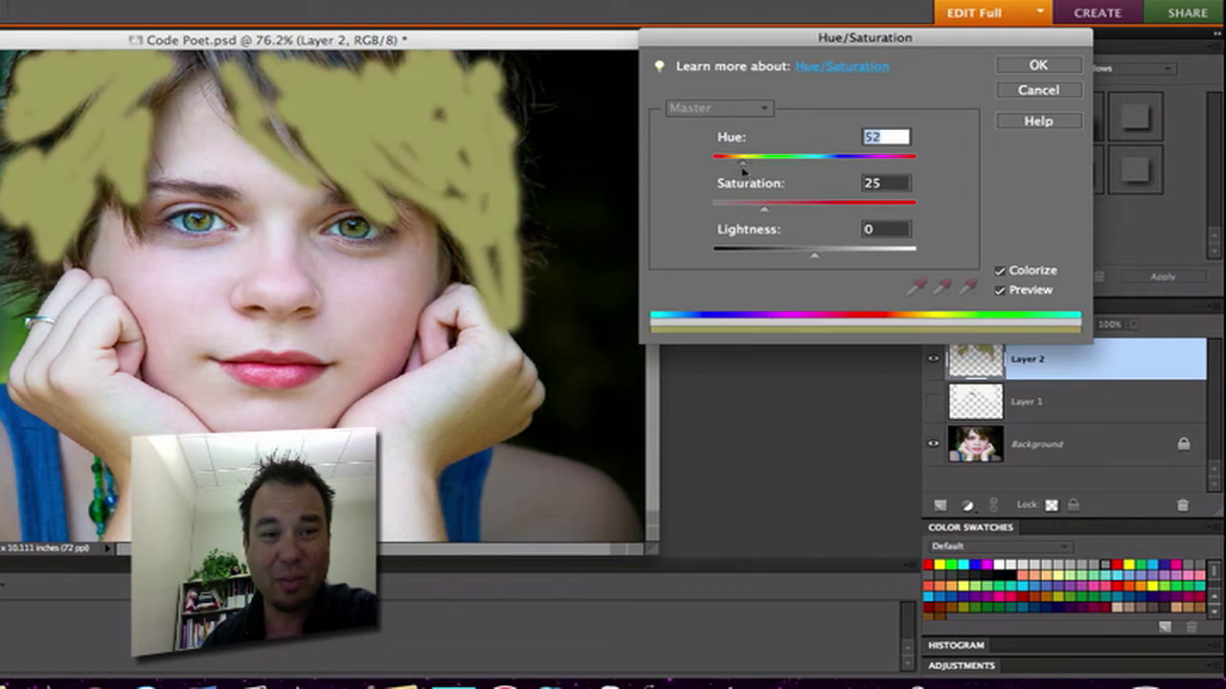
drag(765, 211, 800, 213)
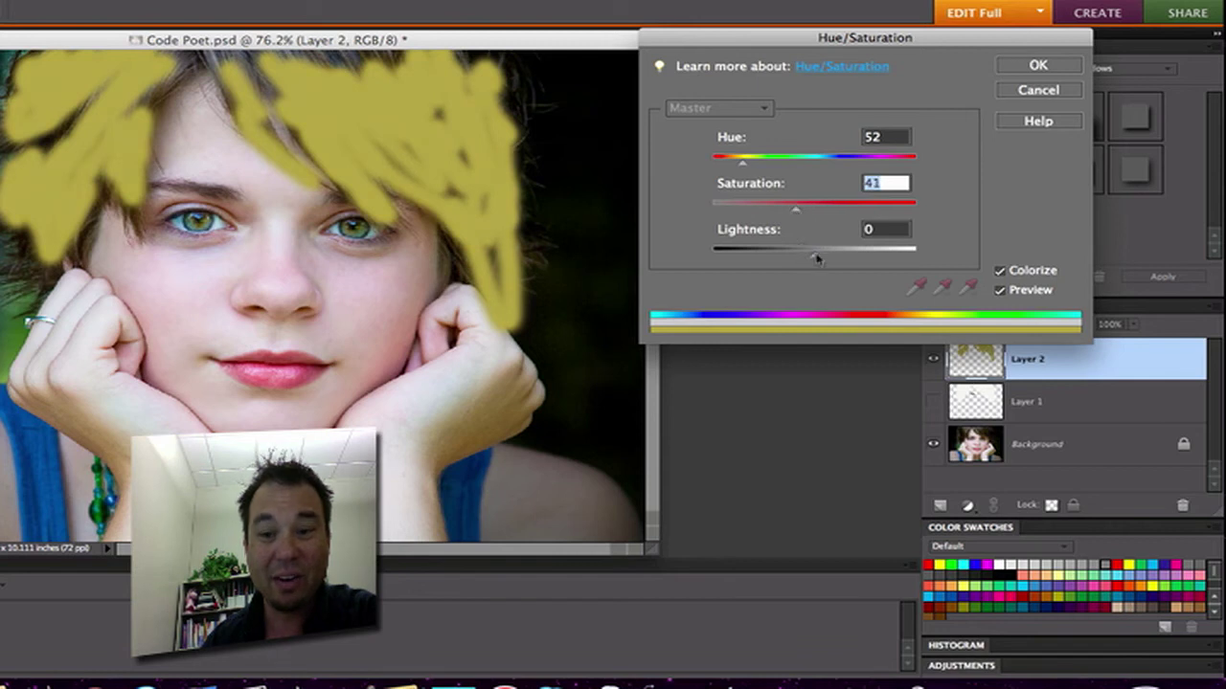
drag(814, 255, 843, 261)
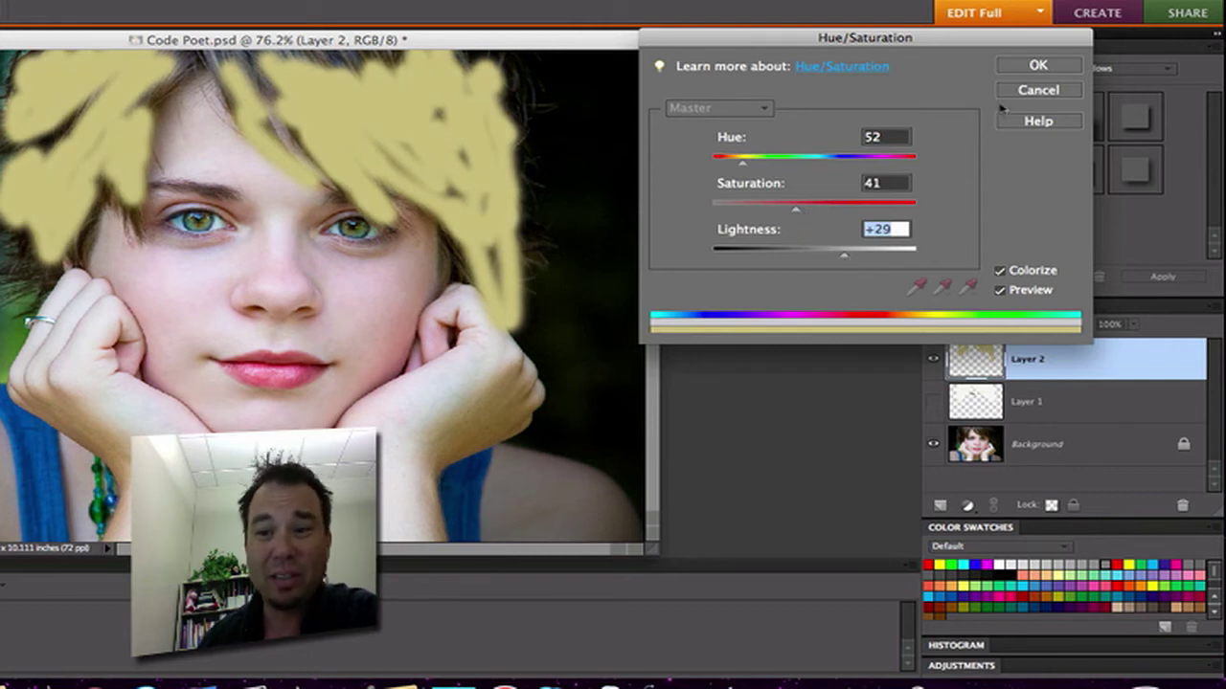
click(1021, 67)
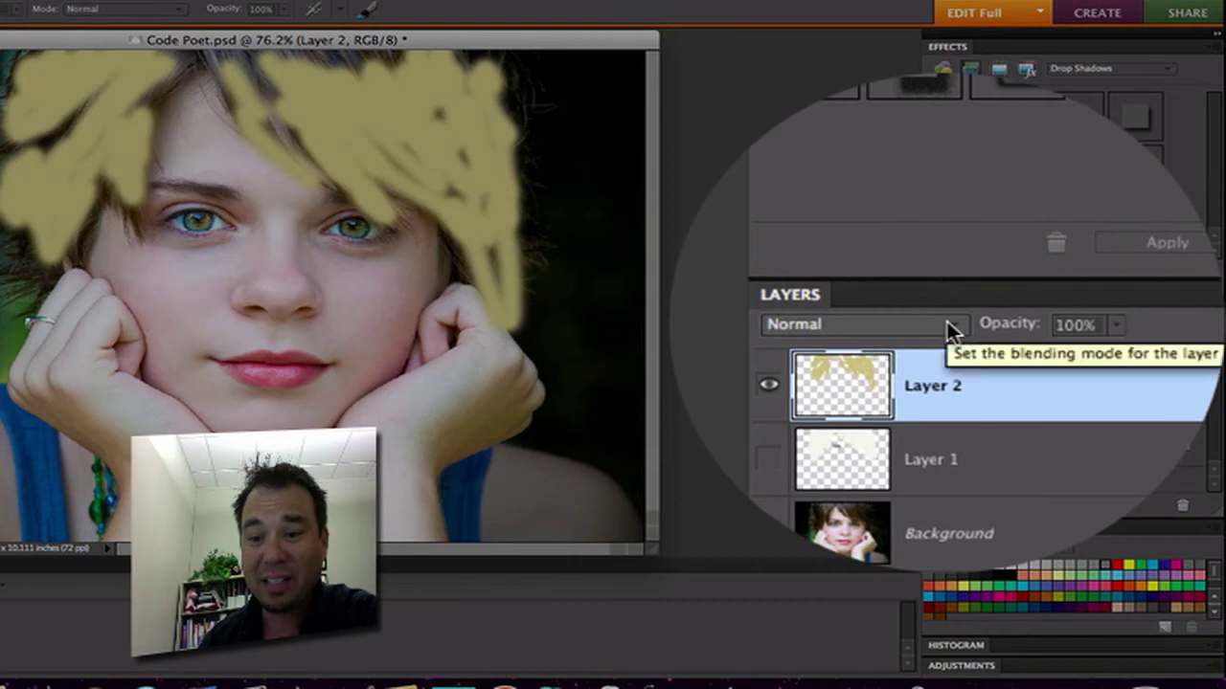
- Set Layer 2's blending mode to Soft Light
click(947, 322)
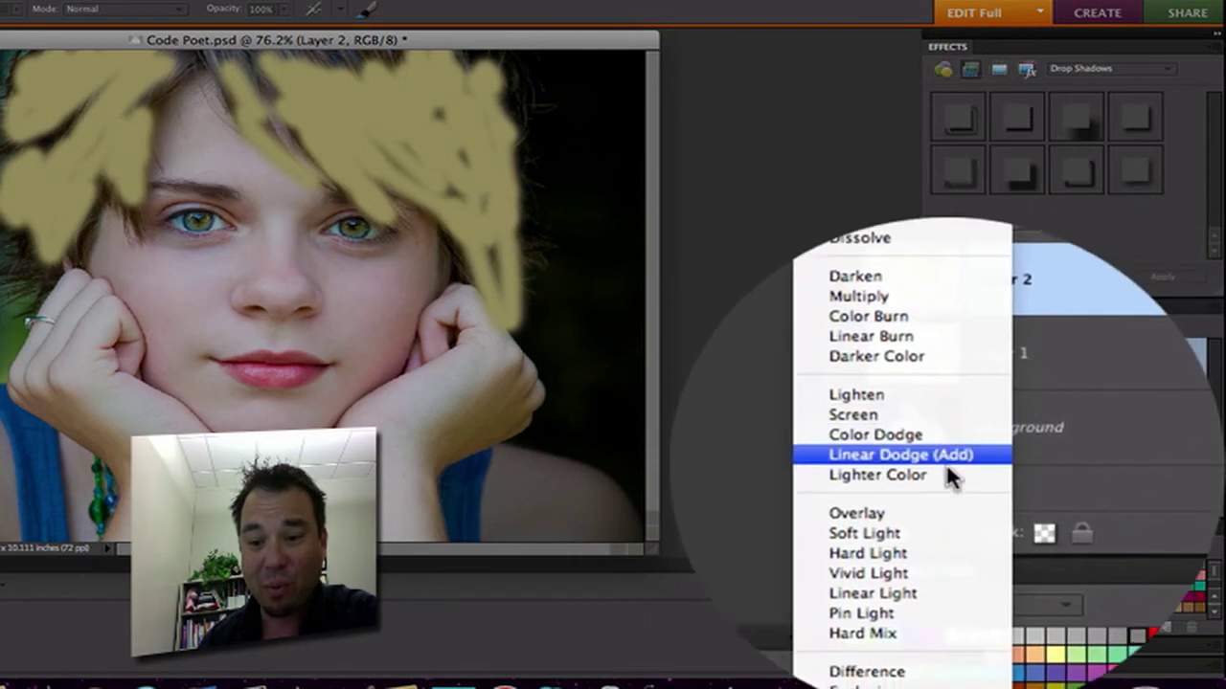
click(955, 512)
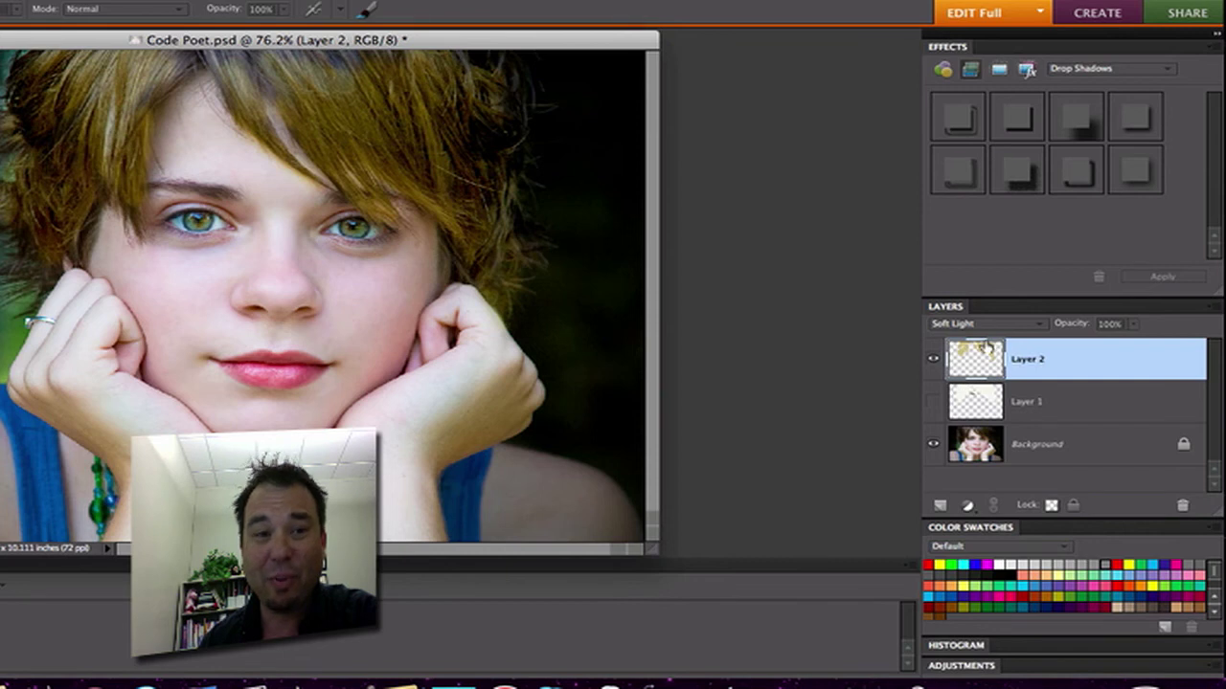
click(182, 0)
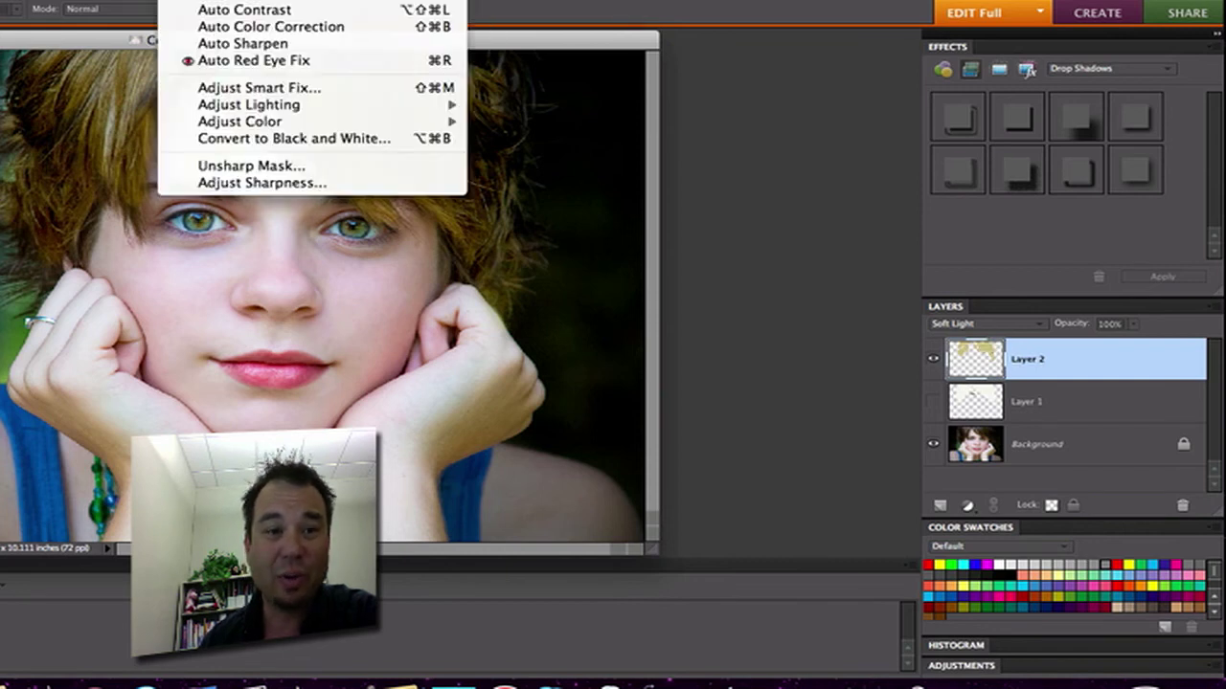
mouse_move(241, 124)
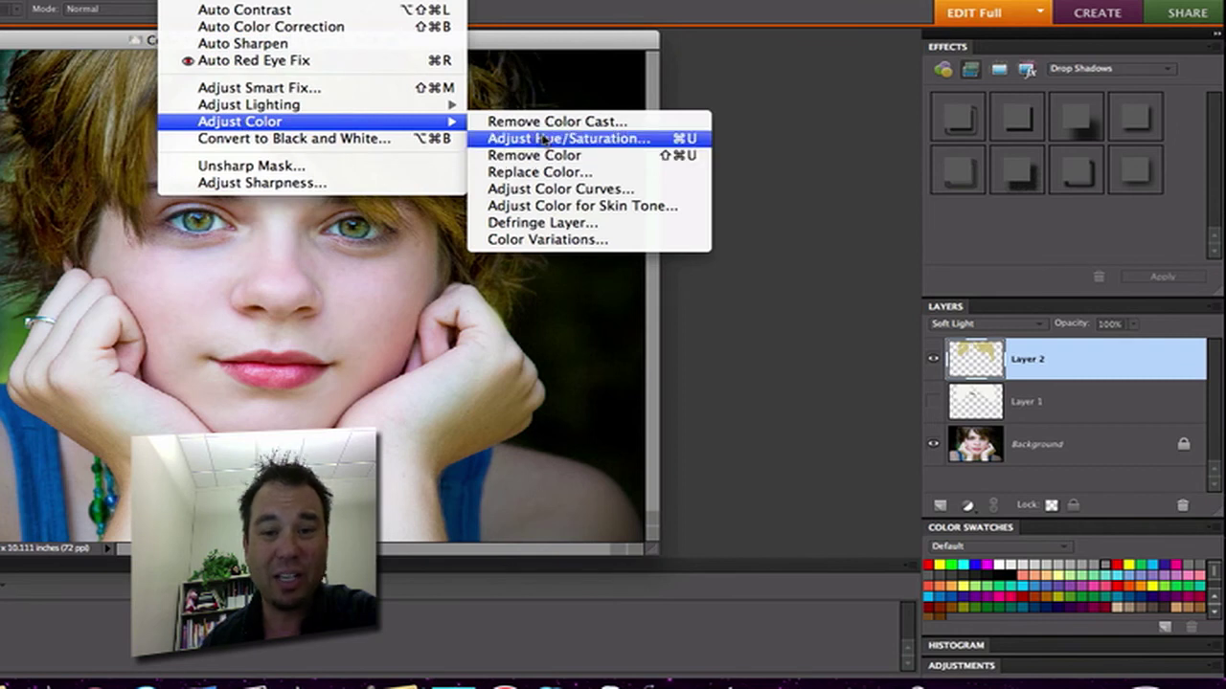
click(619, 39)
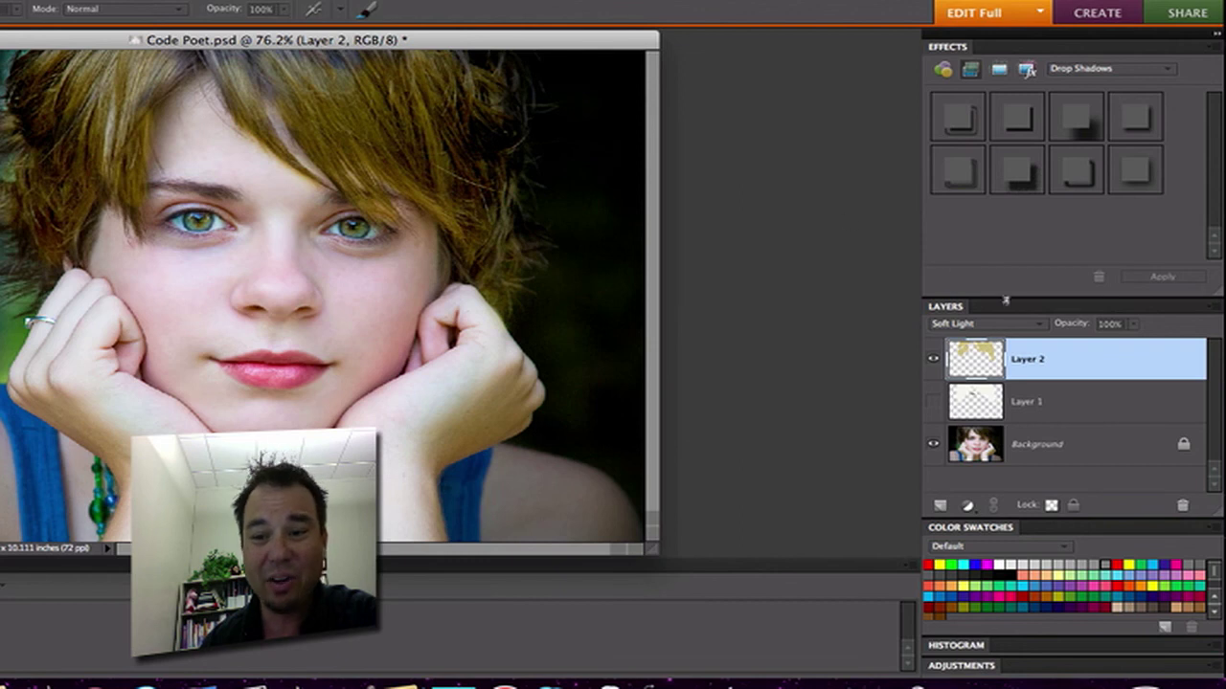
click(1038, 325)
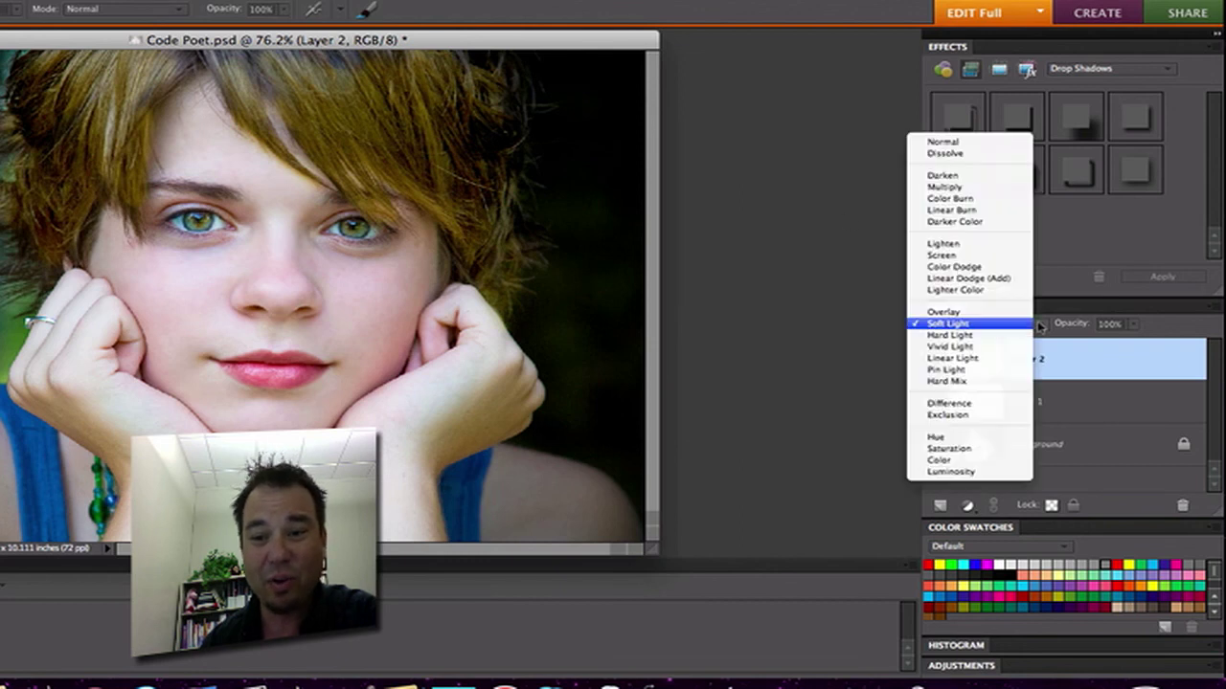
click(965, 326)
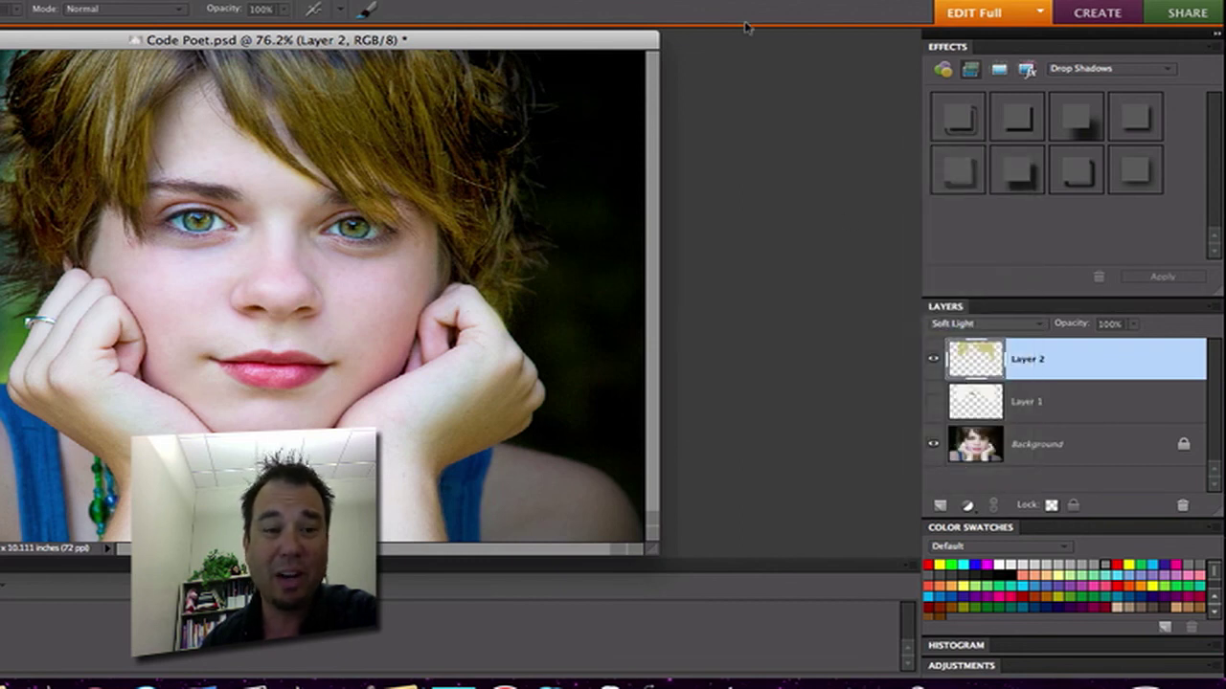